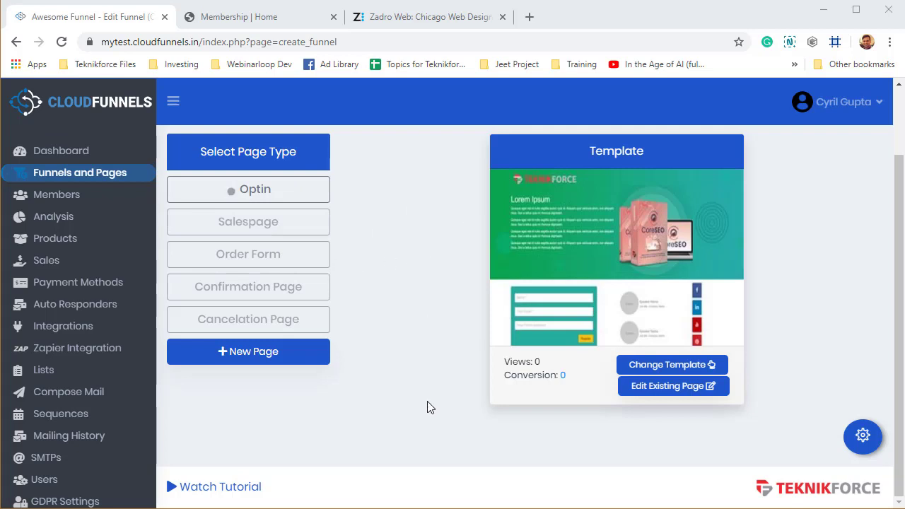
Open the optin page's template chooser and browse the Optin templates such as Optin-1, Optin-5 and Dental Clinic
click(656, 369)
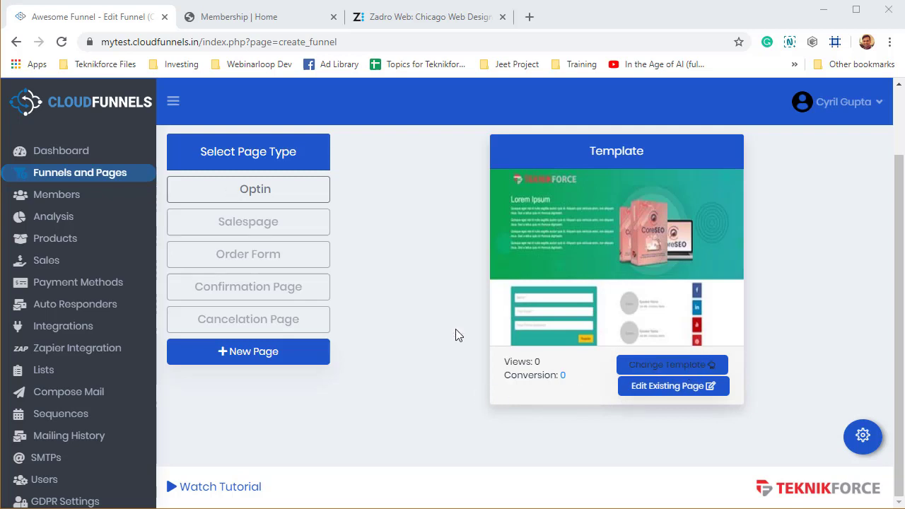
click(659, 369)
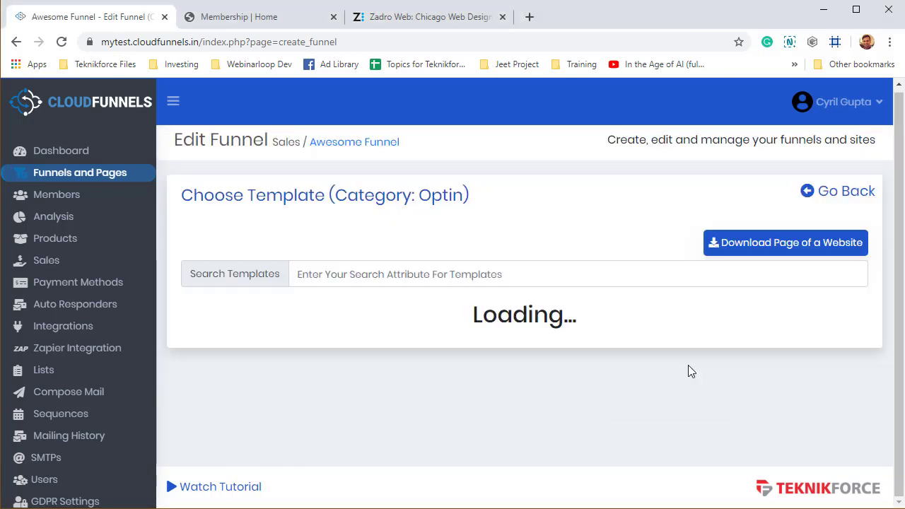
scroll(697, 368, down, 7)
scroll(759, 346, down, 3)
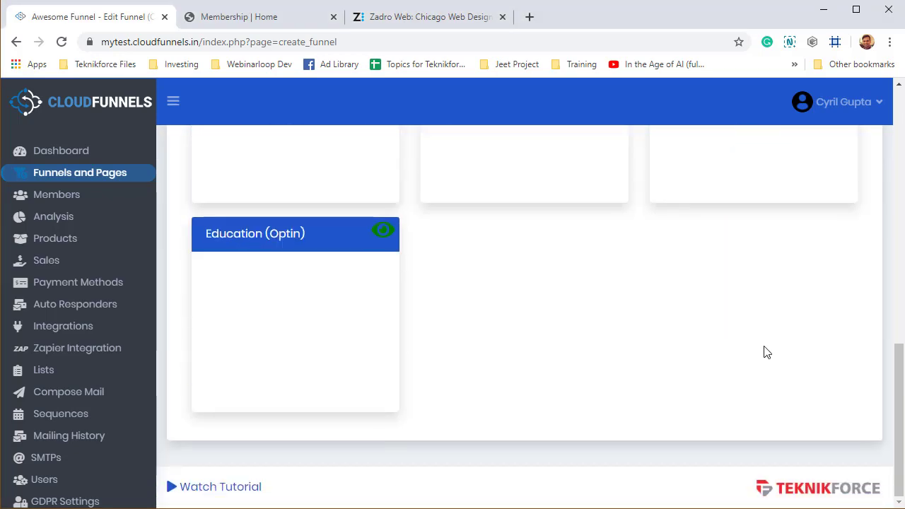
scroll(765, 354, up, 6)
scroll(753, 242, up, 2)
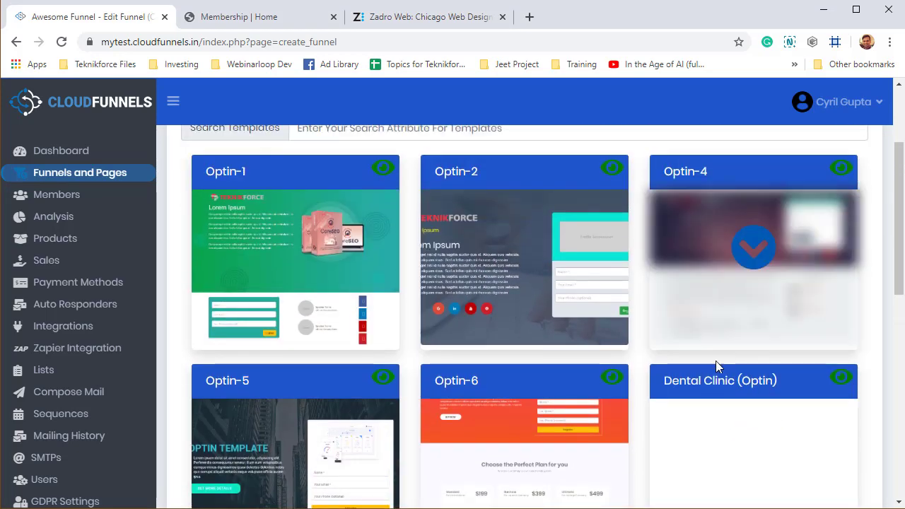
scroll(523, 350, down, 2)
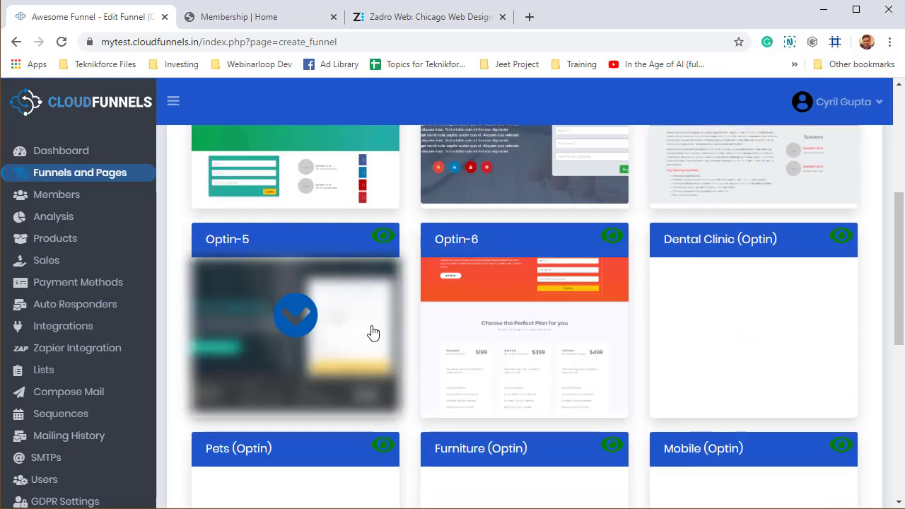
scroll(650, 323, down, 2)
scroll(702, 287, up, 1)
scroll(711, 297, up, 1)
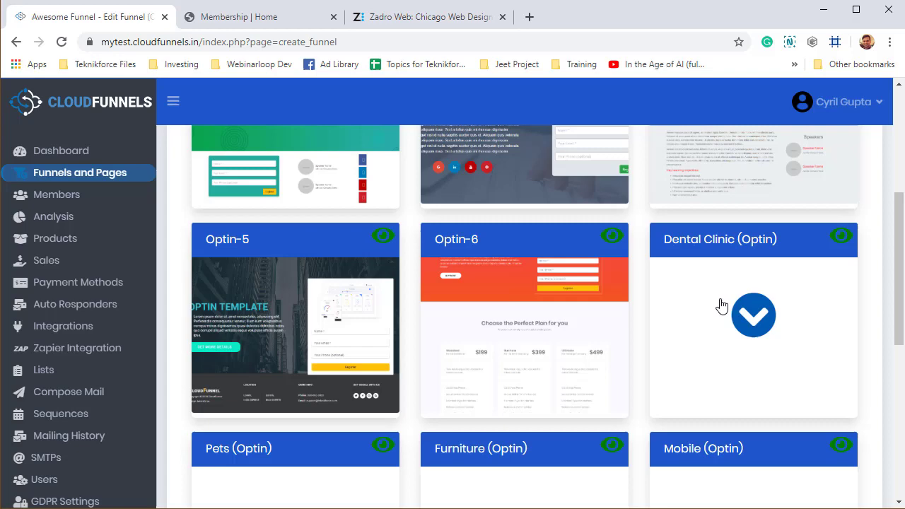
scroll(683, 303, down, 3)
scroll(759, 376, up, 6)
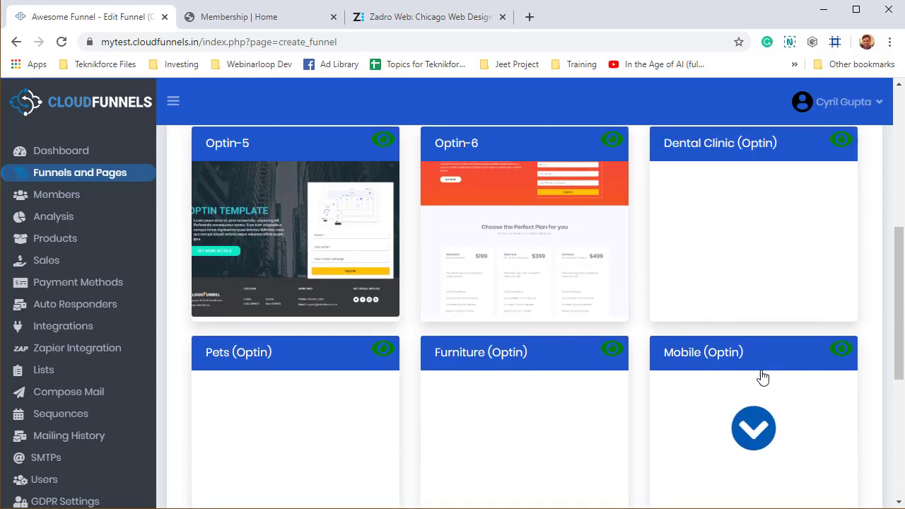
scroll(703, 402, down, 2)
scroll(701, 402, down, 2)
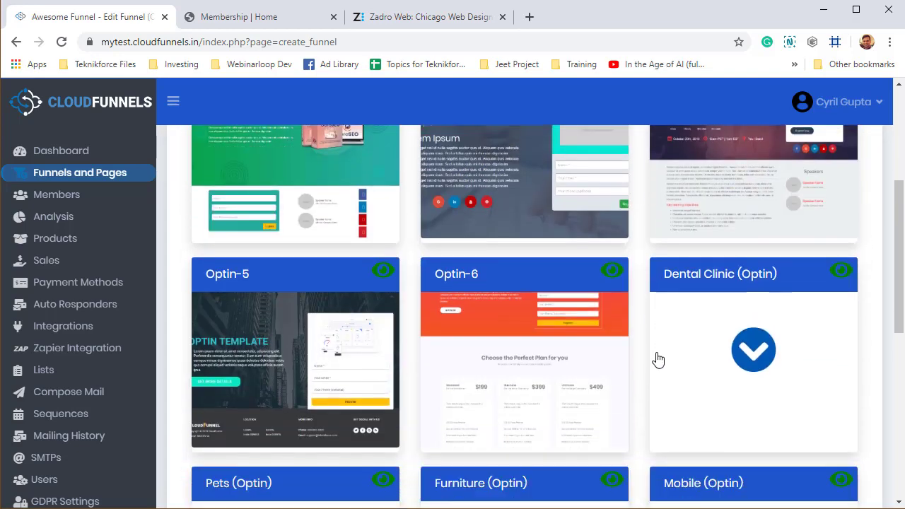
scroll(653, 359, up, 4)
scroll(655, 351, down, 6)
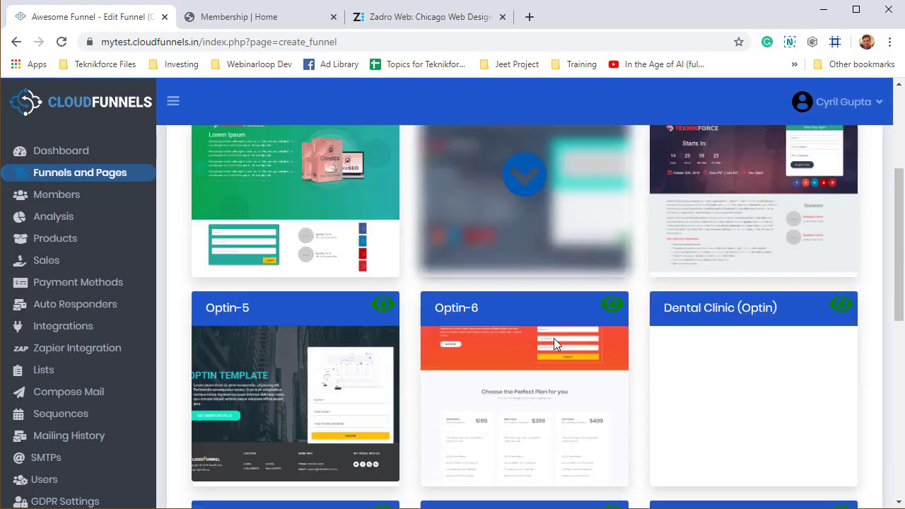
scroll(697, 333, up, 6)
scroll(685, 348, up, 1)
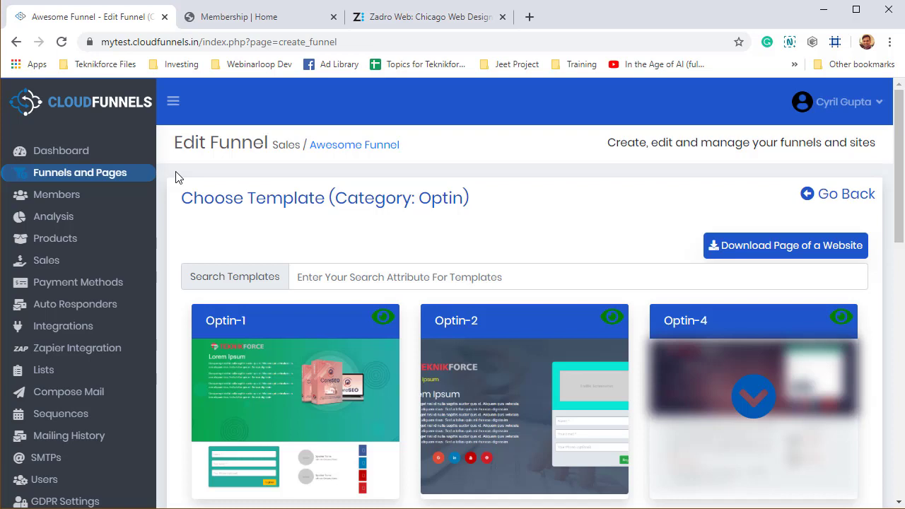
click(753, 246)
click(468, 356)
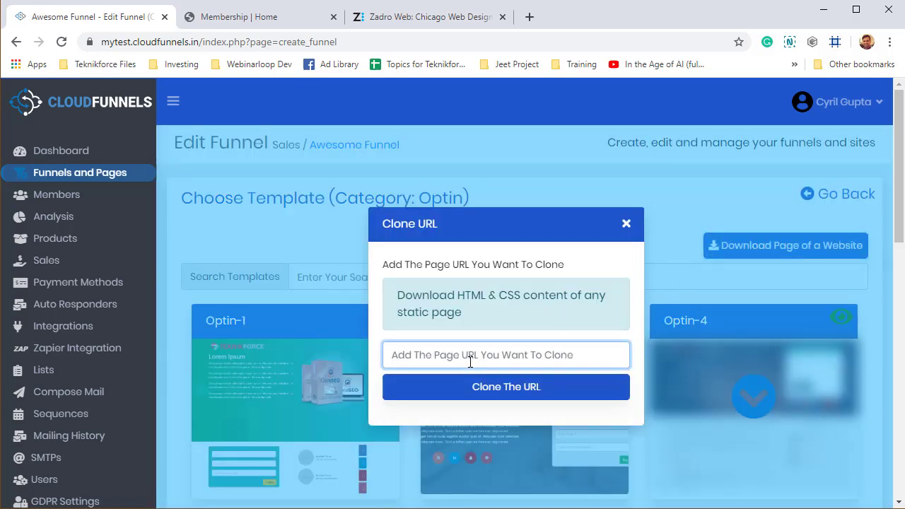
text(https://zadroweb.com/)
Review the Zadro Web homepage in its browser tab
click(433, 16)
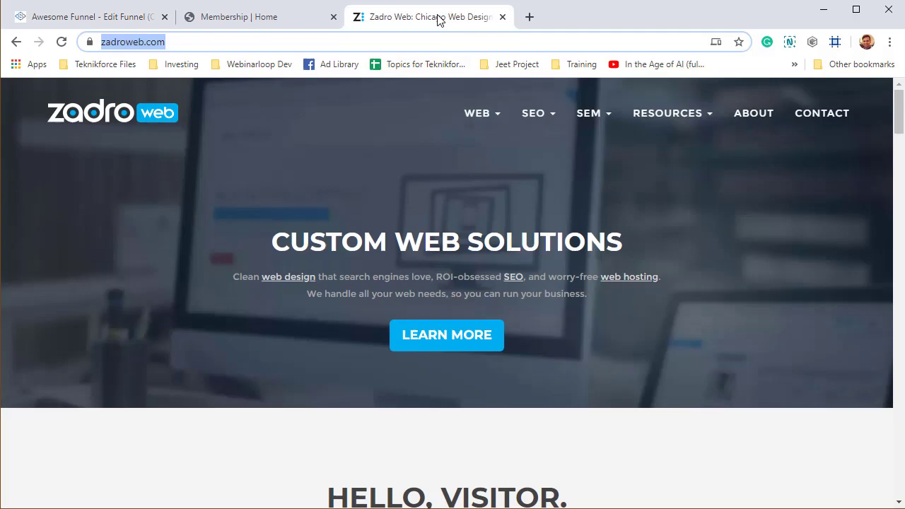
scroll(664, 359, down, 6)
scroll(664, 359, down, 15)
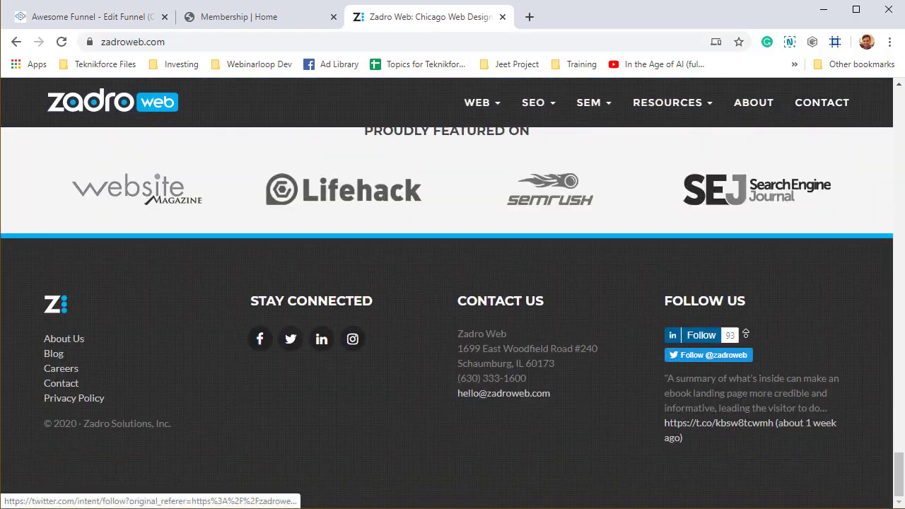
scroll(760, 266, up, 10)
scroll(759, 266, up, 15)
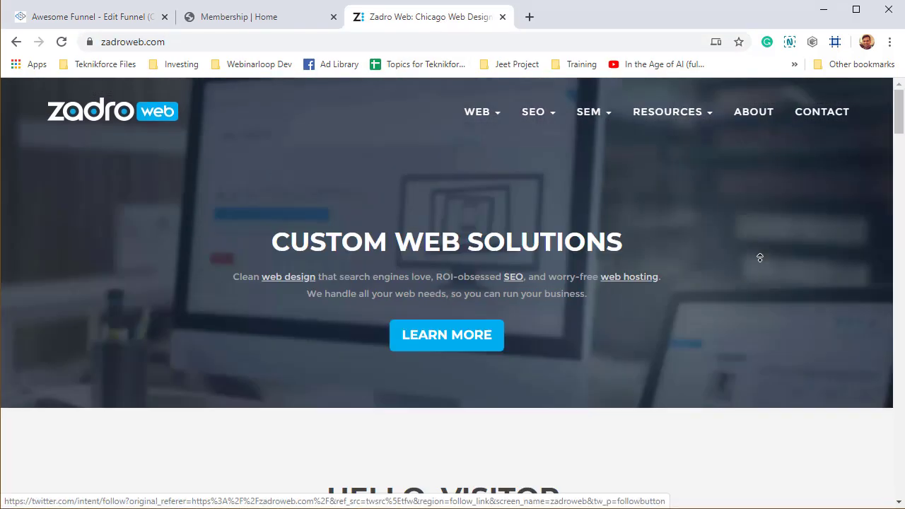
Back in the Awesome Funnel tab, clone the zadroweb.com page as the optin template
click(92, 17)
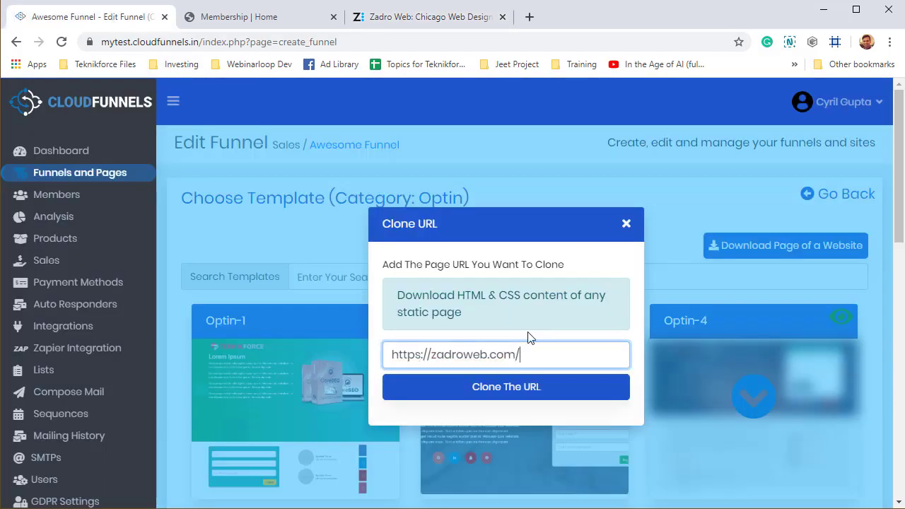
click(508, 388)
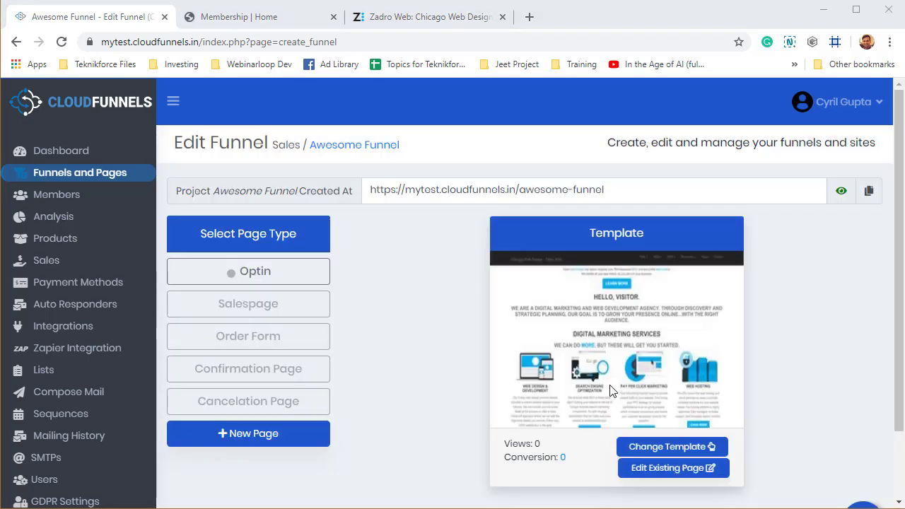
Scroll over the cloned Zadro Web page in the CloudFunnels Editor
scroll(636, 410, down, 1)
scroll(657, 426, up, 1)
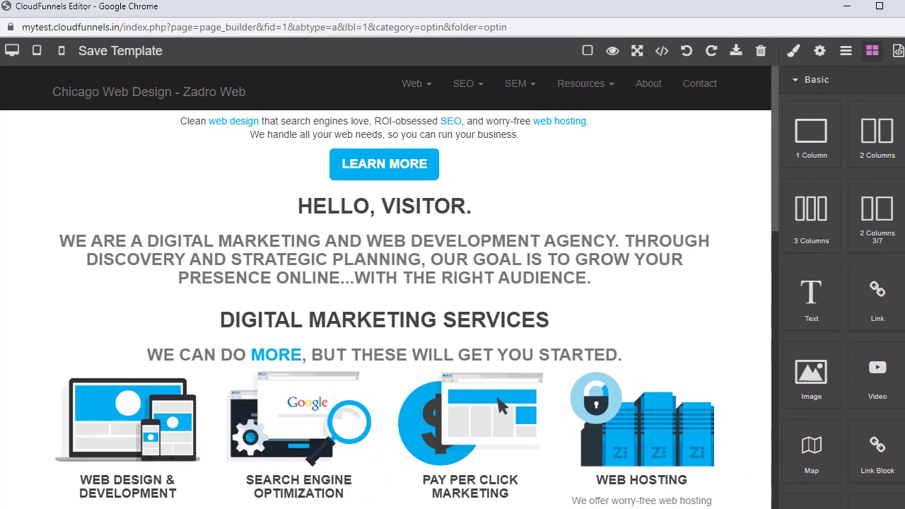
Replace the third portfolio item's BENCHMARC heading with 'MY PRODUCT'
drag(904, 254, 901, 255)
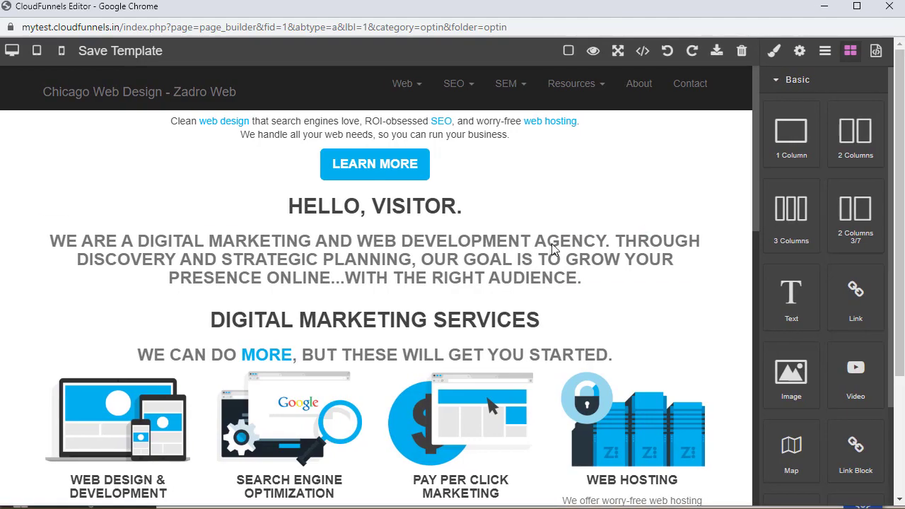
scroll(555, 276, down, 15)
scroll(560, 296, down, 10)
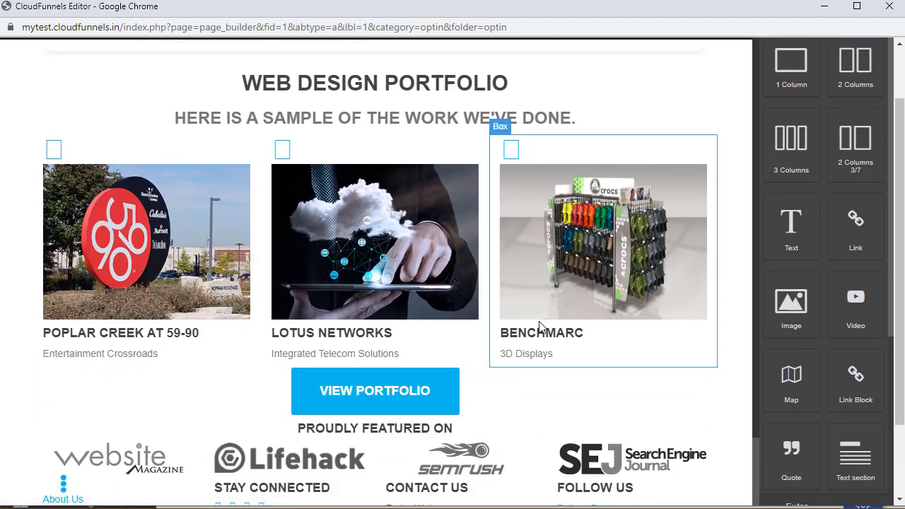
click(540, 326)
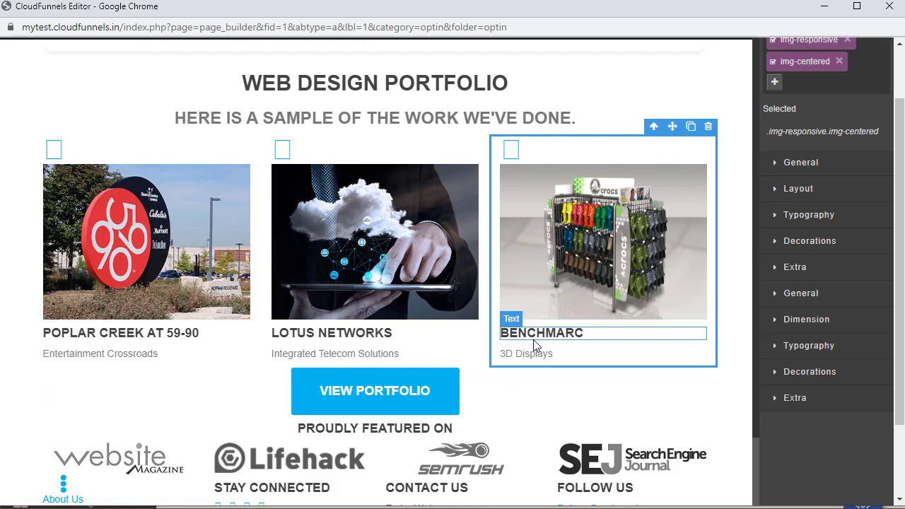
click(538, 334)
double_click(537, 333)
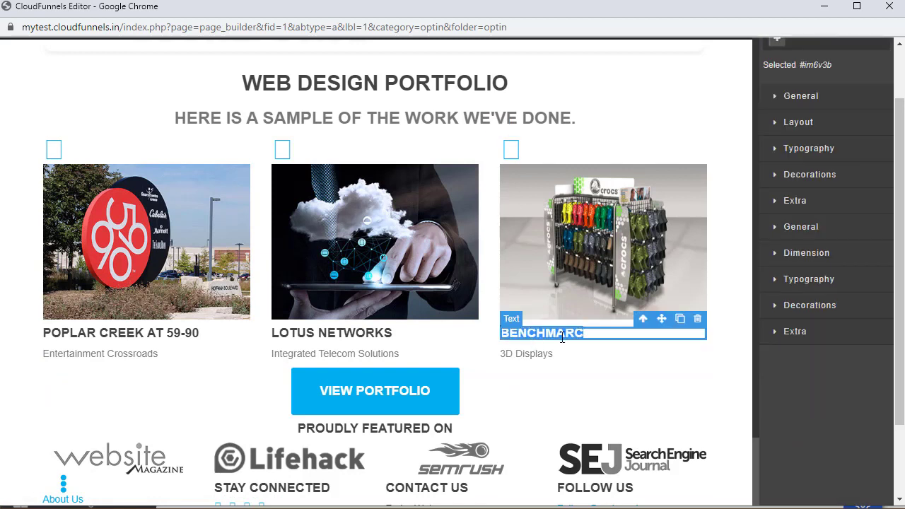
text(MY)
triple_click(562, 337)
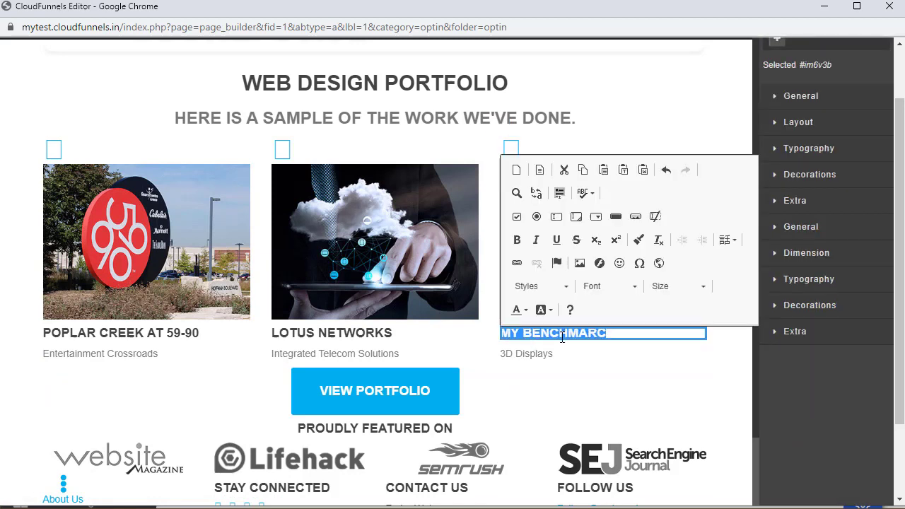
text(MY PRODU)
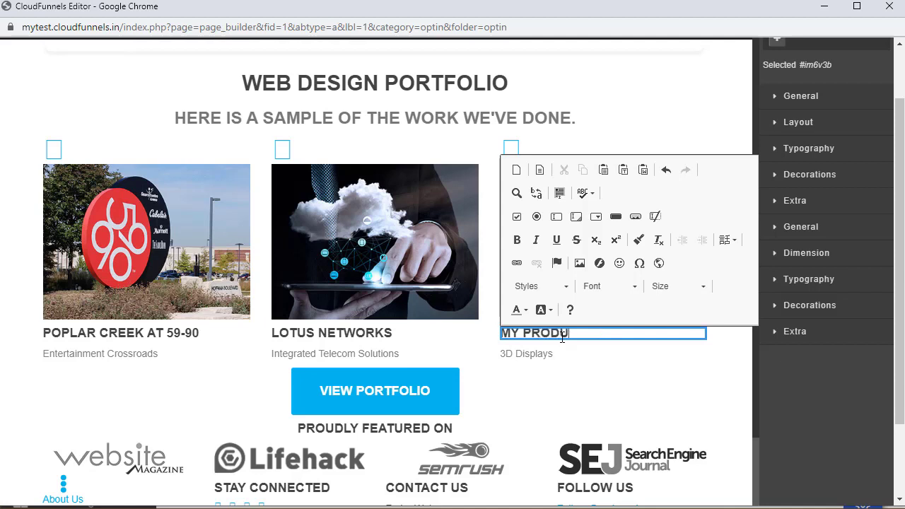
text(CT)
click(398, 423)
click(309, 311)
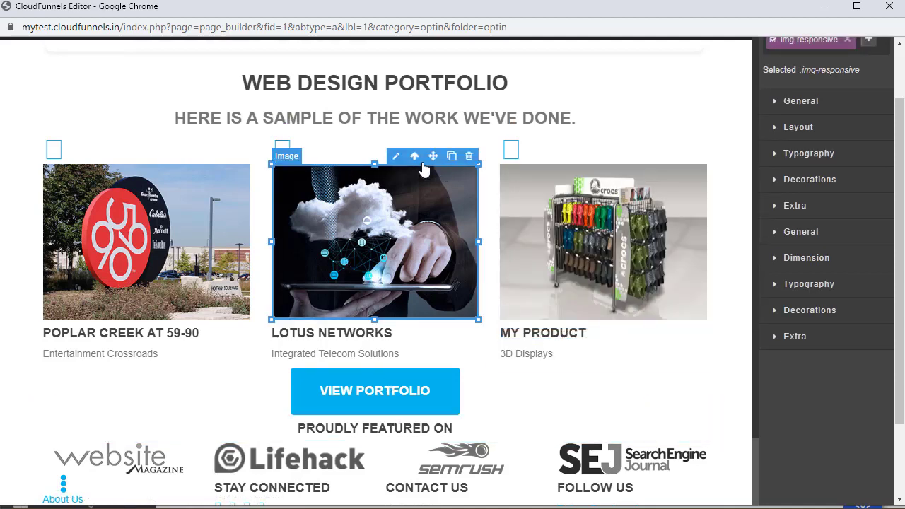
click(395, 156)
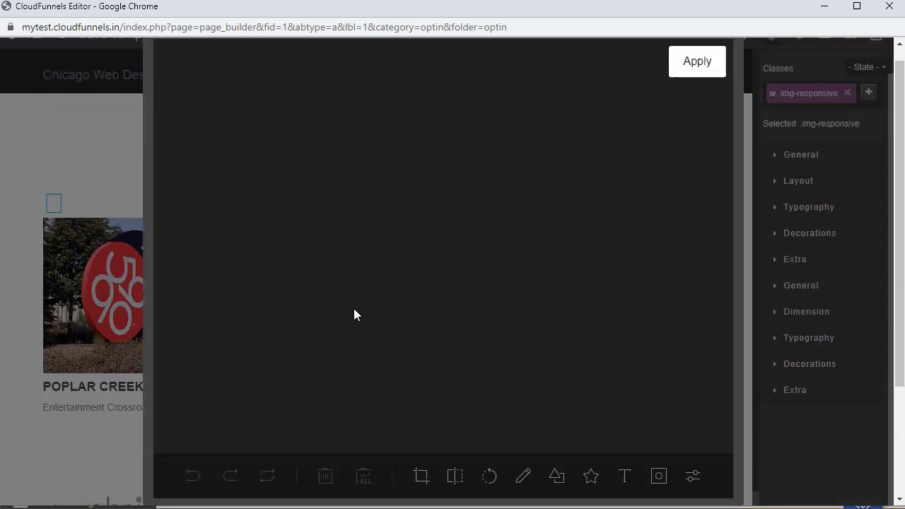
click(725, 55)
scroll(673, 318, up, 15)
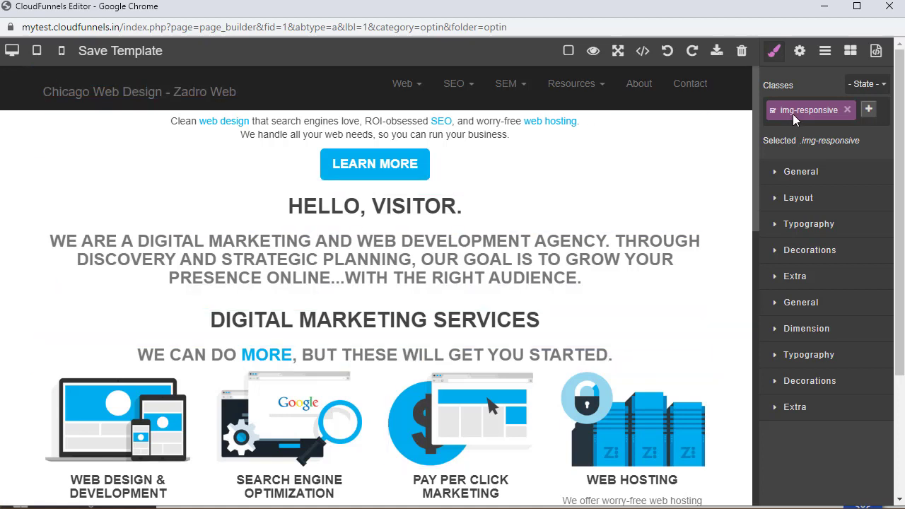
Close the CloudFunnels Editor window to return to the Awesome Funnel's Edit Funnel page
click(888, 8)
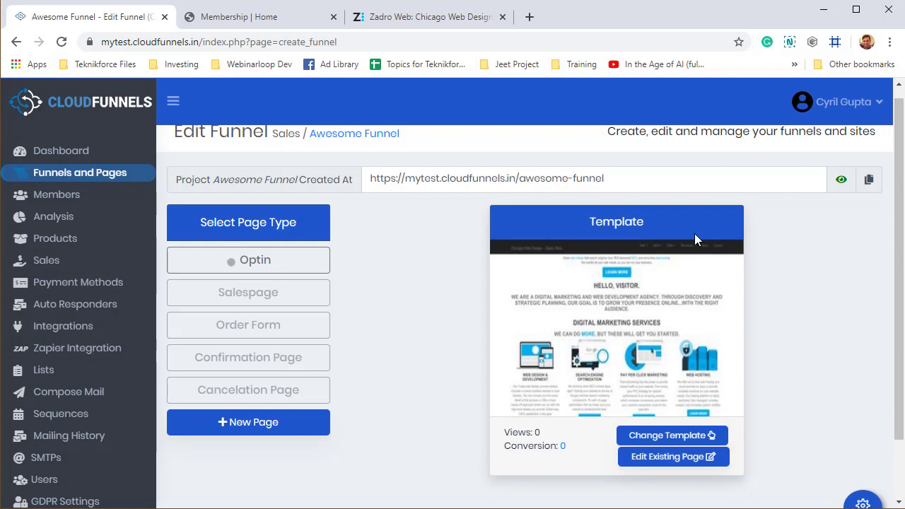